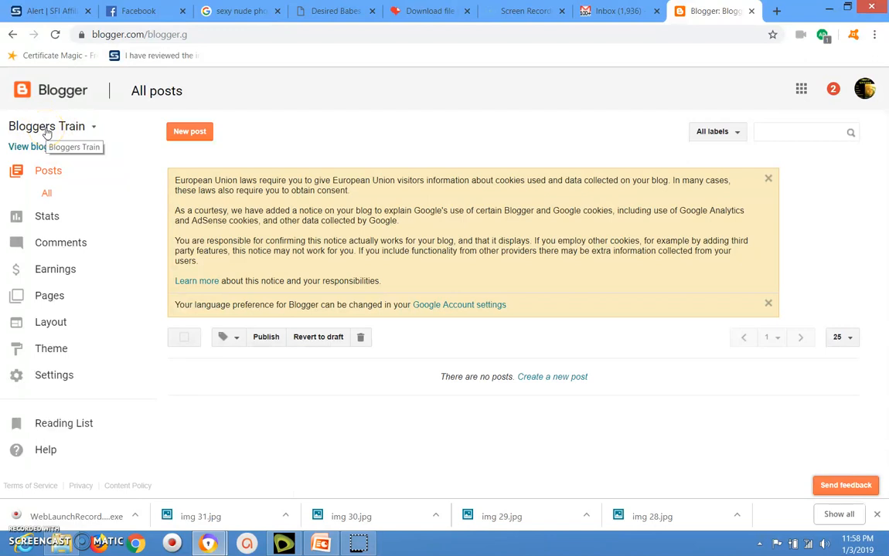
Step: Create a new post in the Bloggers Train blog titled "Benefits of Blogging for Teachers"
left_click(53, 134)
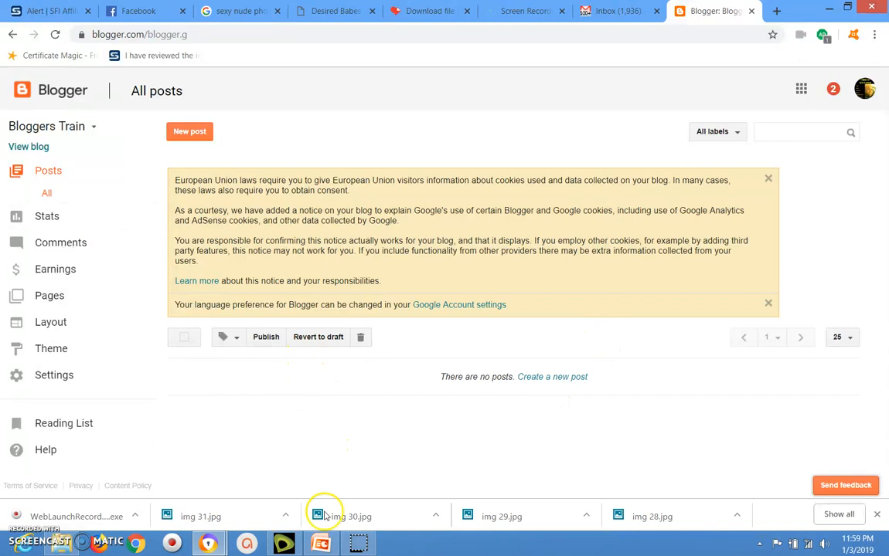
mouse_move(358, 537)
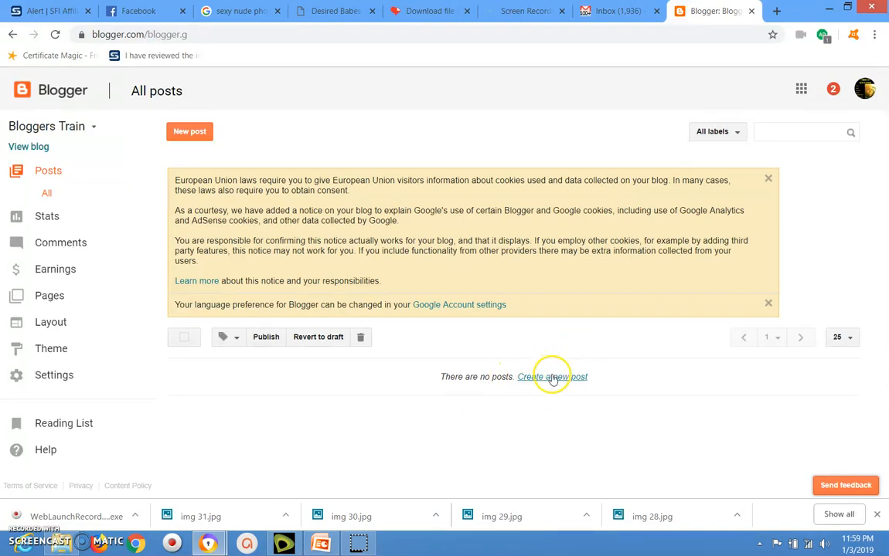
left_click(197, 136)
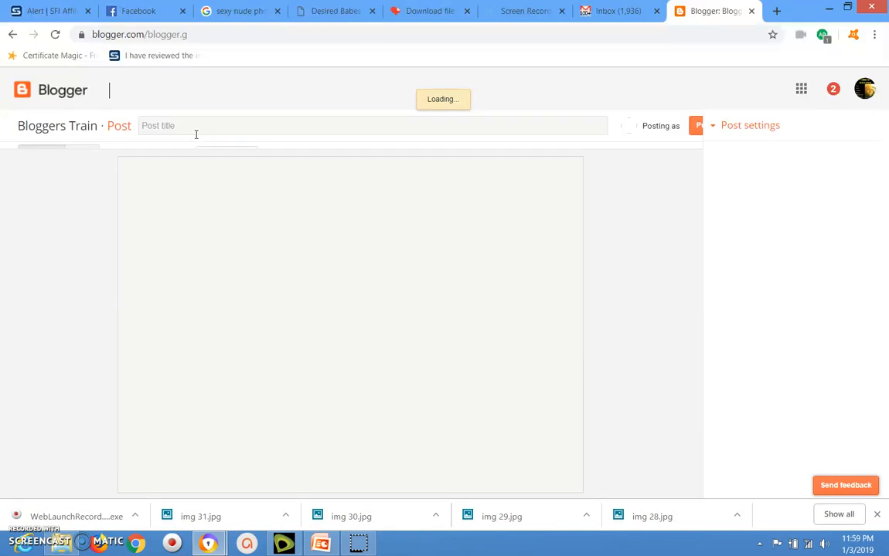
left_click(200, 126)
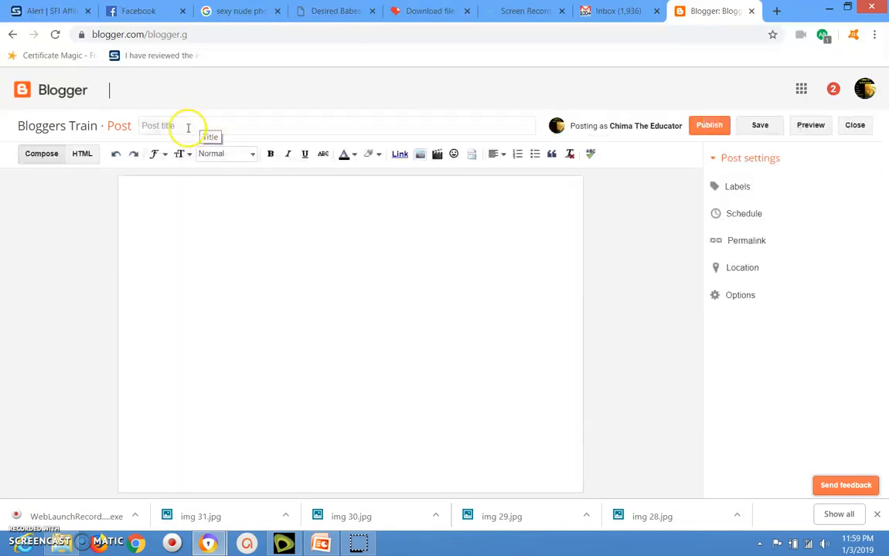
left_click(188, 128)
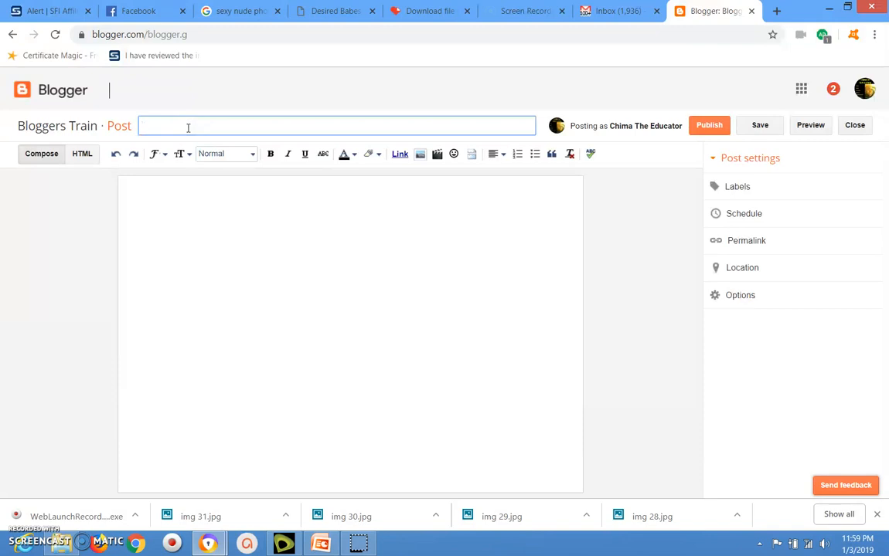
type("Benefits of Blogging for Teac")
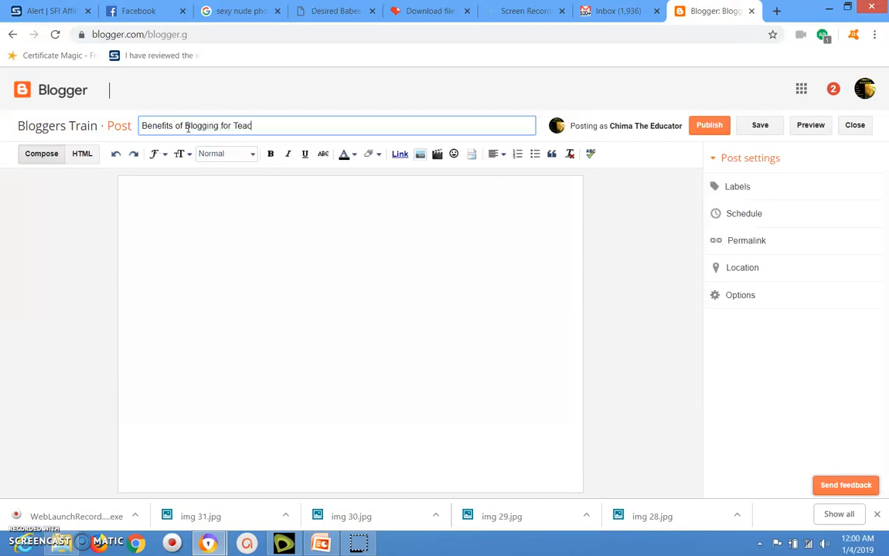
type("hers")
Step: Write the first two items of the post body, "1. Making Money" and "2. Global connection", separated by a blank line
left_click(243, 190)
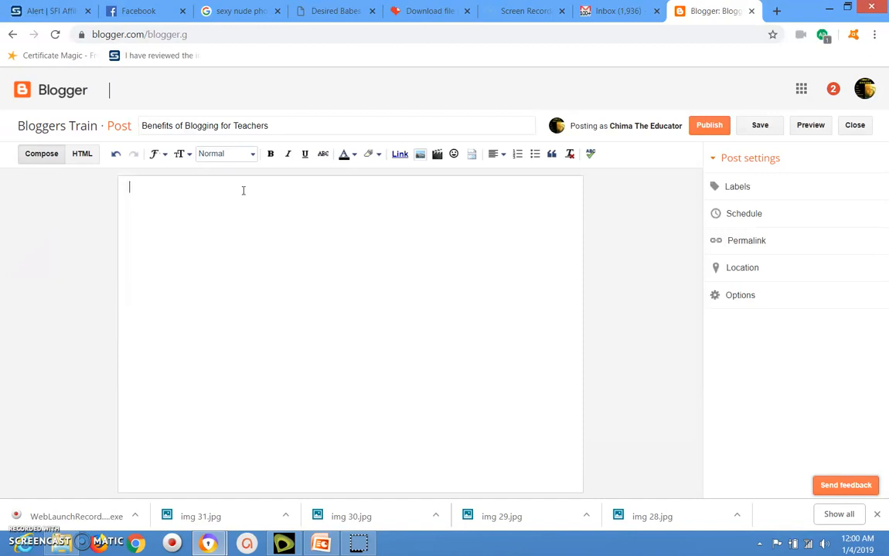
left_click(252, 200)
left_click(208, 214)
left_click(214, 203)
left_click(235, 224)
type("1. Making Money")
key("Return")
key("Return")
type("2.")
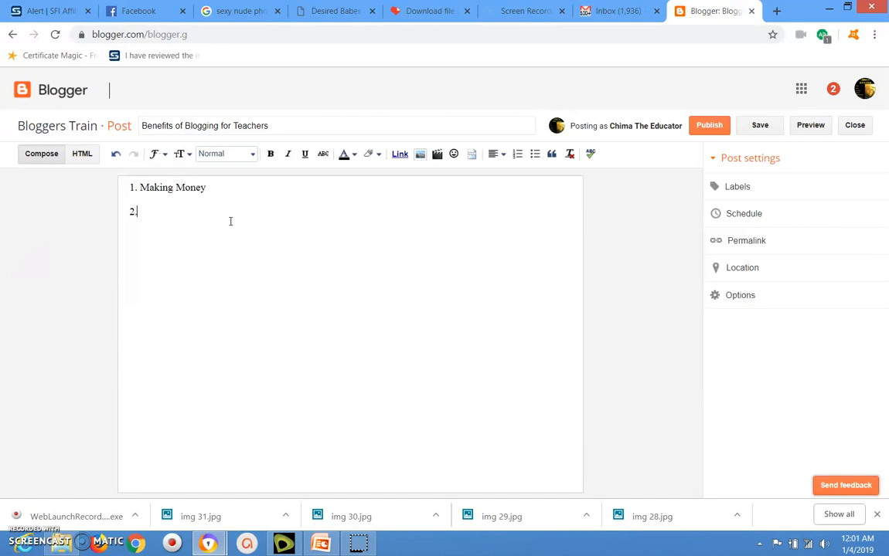
type(" Global connection ")
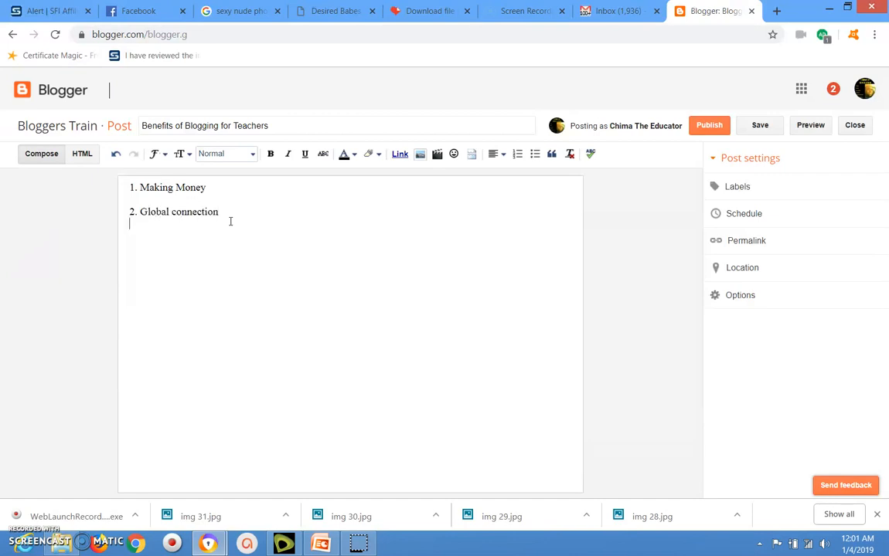
Step: Add "3. Brand visibility", "4. Skill development" and "5. Solving problems" to the list, with blank lines between them
type("3. Bra")
type("nd visi")
type("bility ")
type("4.")
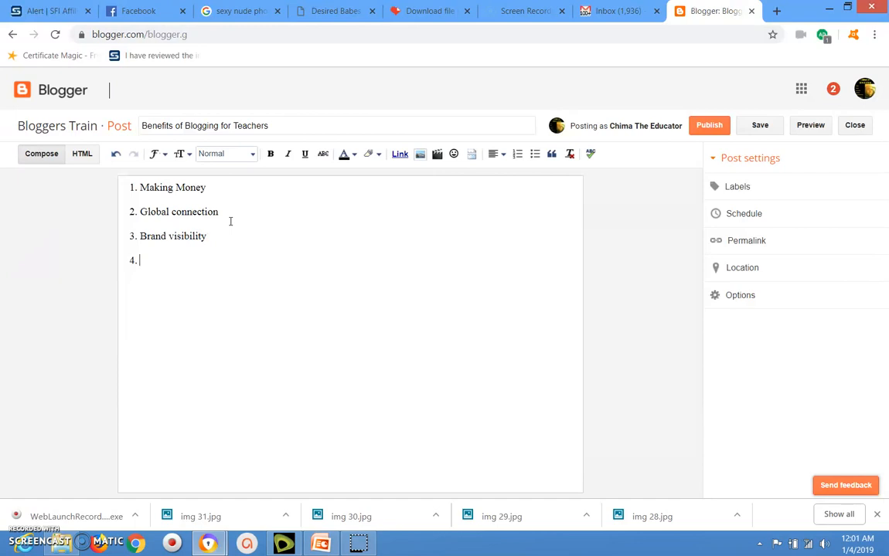
type("Skill development")
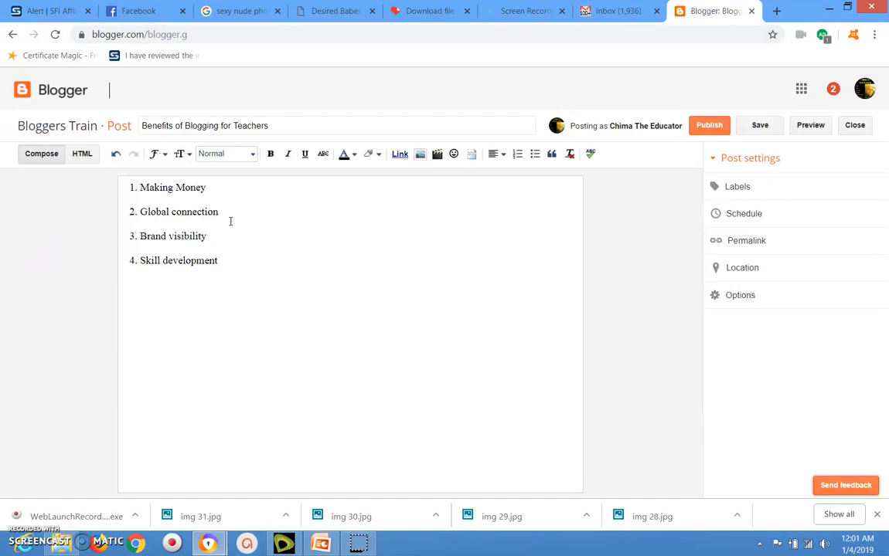
type(". Solving problems")
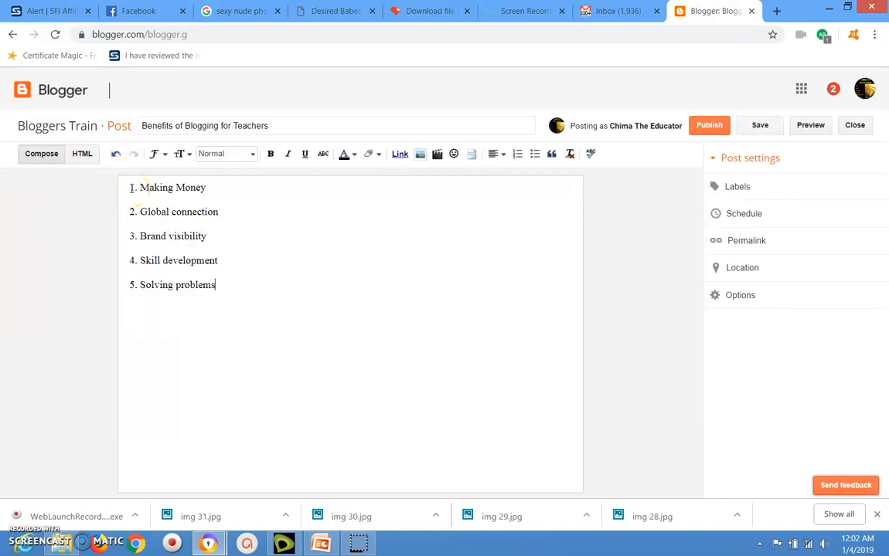
Step: Make all five list items bold and set their text size to Large
left_click_drag(130, 187, 225, 290)
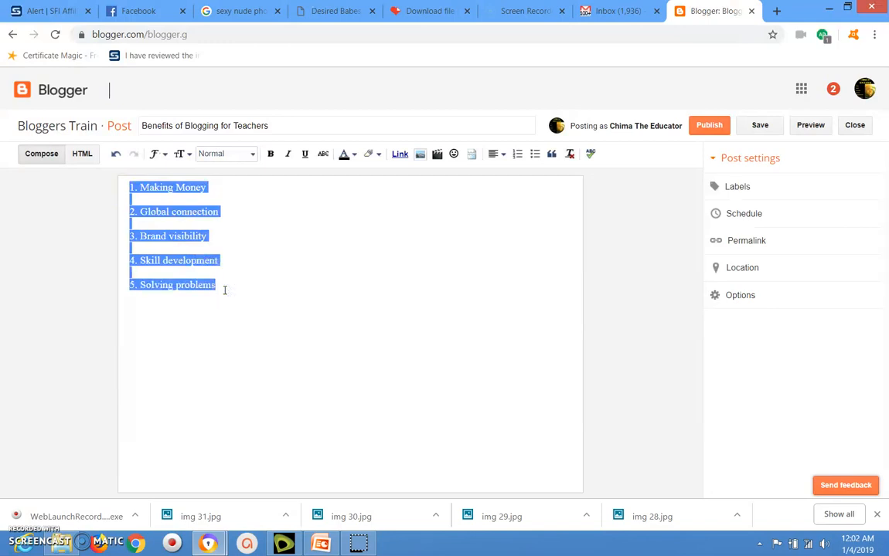
left_click(271, 154)
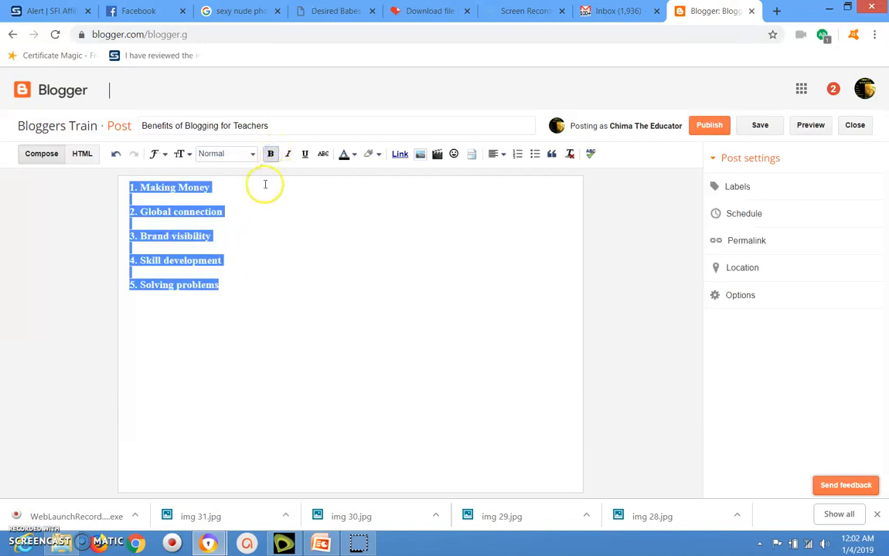
left_click(185, 155)
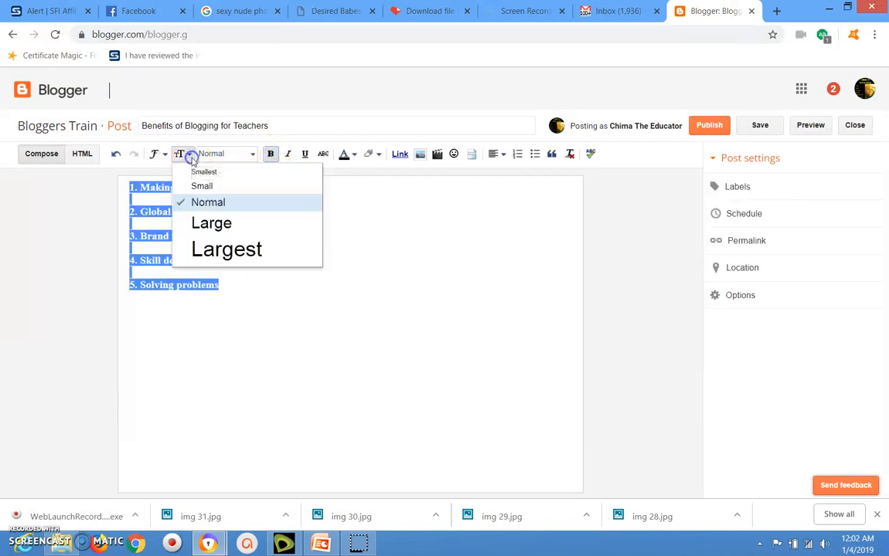
left_click(209, 224)
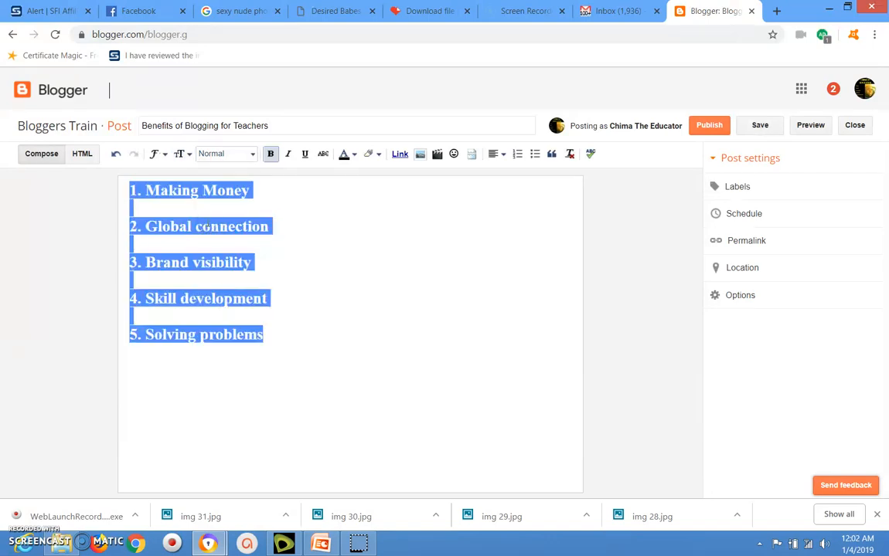
left_click(286, 279)
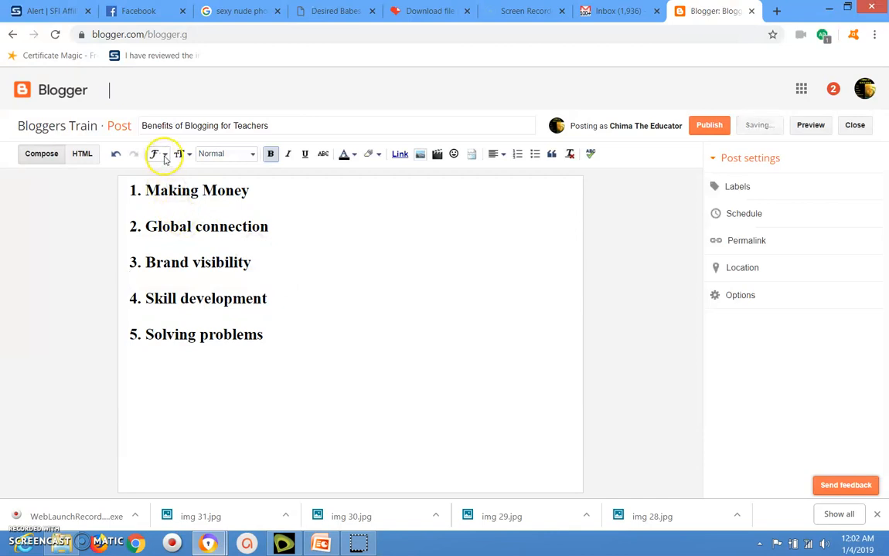
Step: Set the whole list in the Arial font with italic and underline formatting
left_click_drag(131, 191, 265, 343)
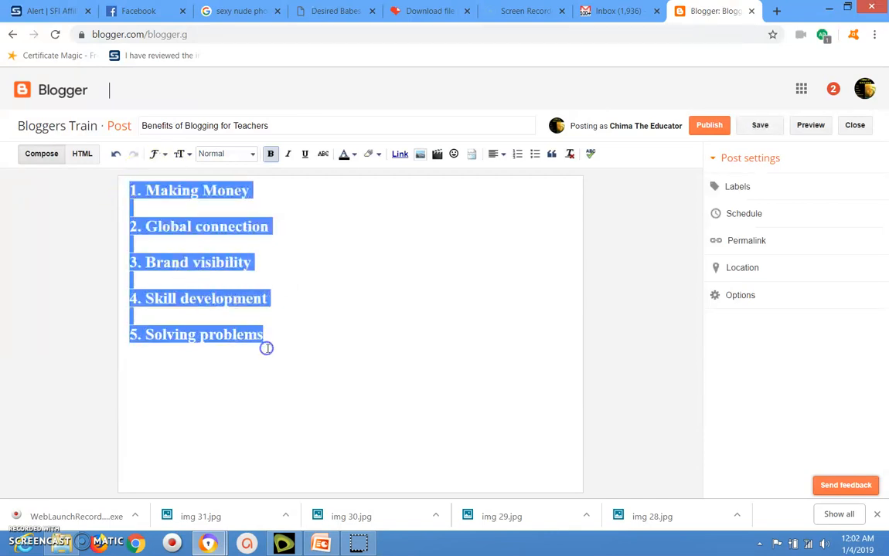
left_click(159, 154)
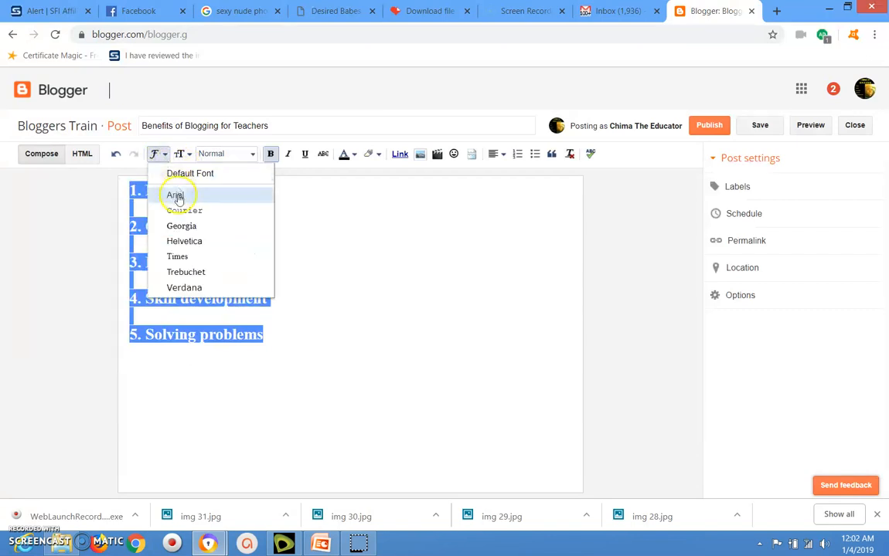
left_click(176, 196)
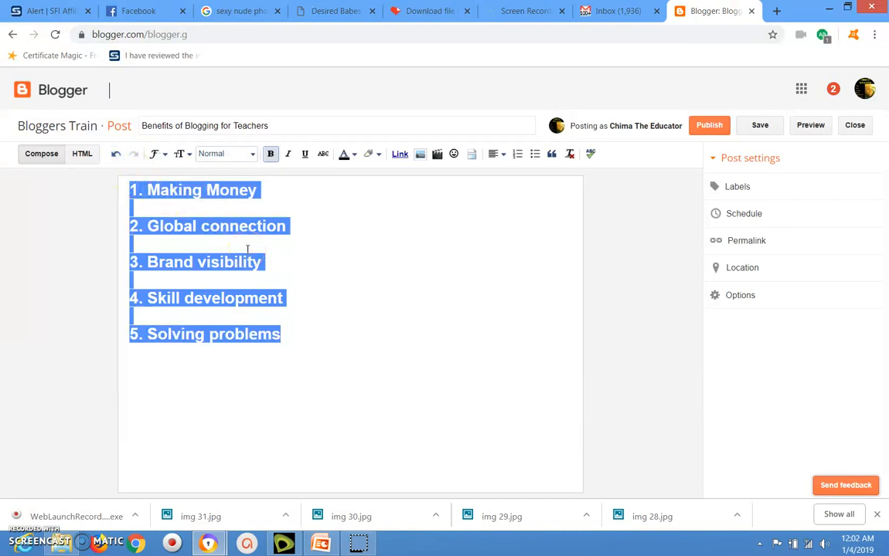
left_click(288, 153)
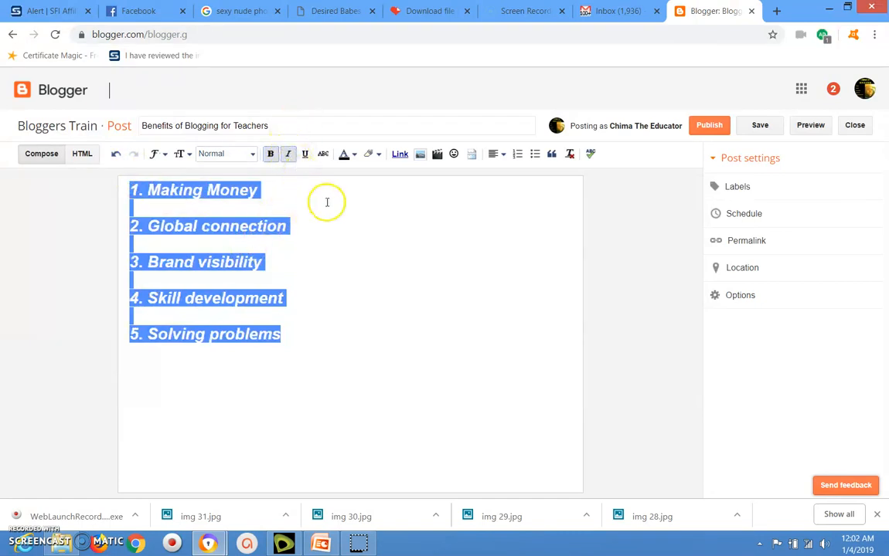
left_click(305, 153)
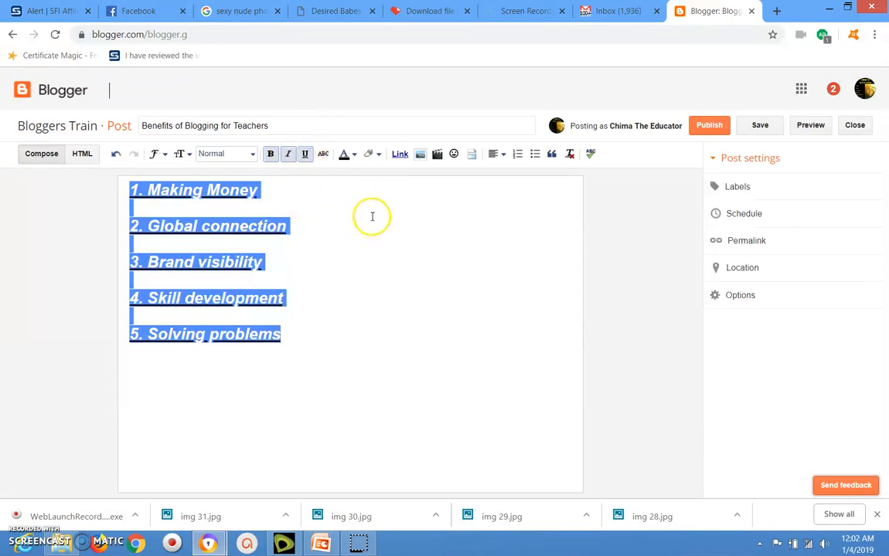
left_click(263, 193)
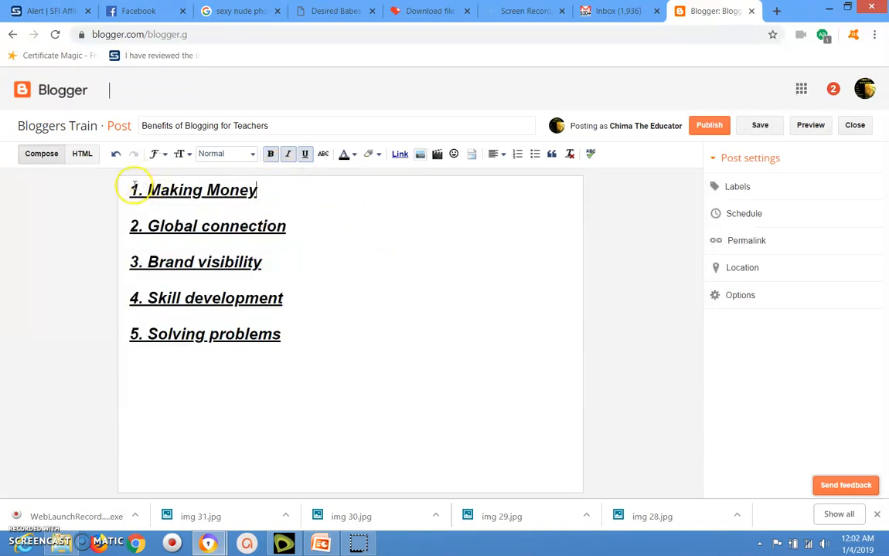
Step: Change the text colour of the "1. Making Money" line to dark red
left_click_drag(132, 188, 255, 193)
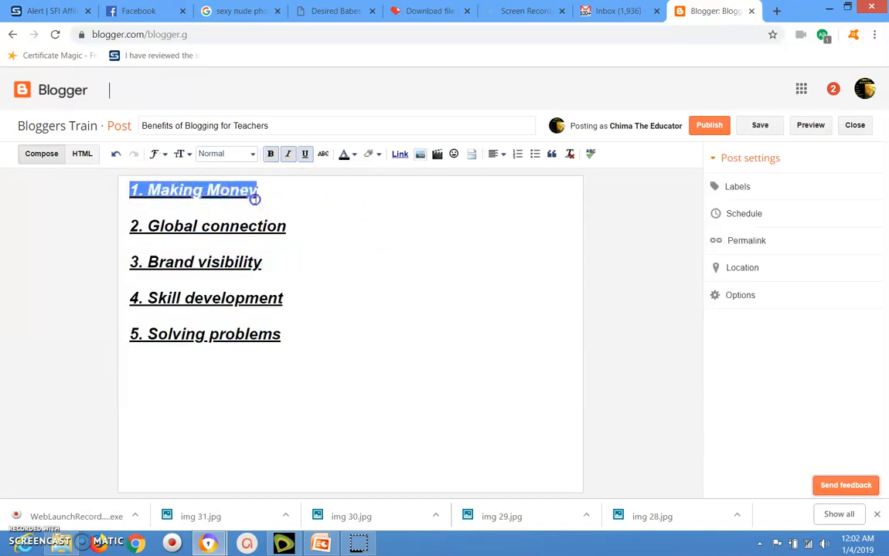
left_click(353, 154)
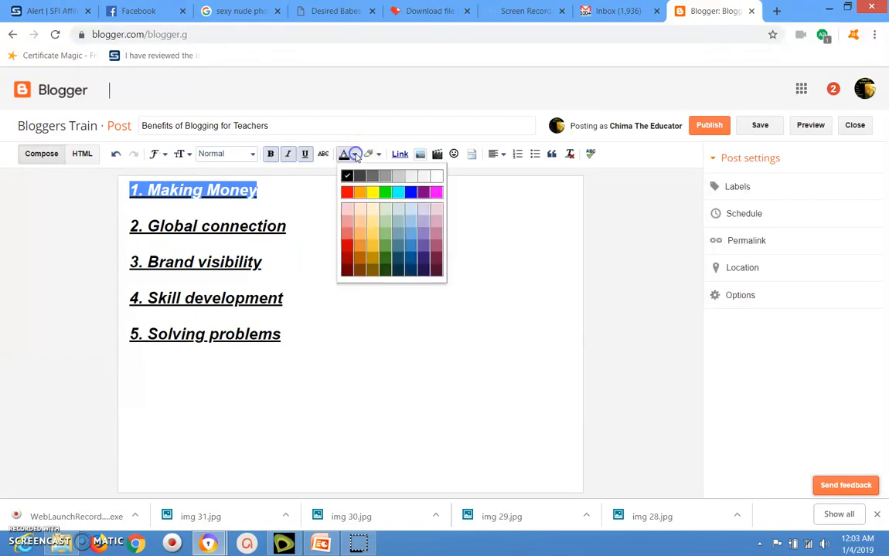
left_click(347, 266)
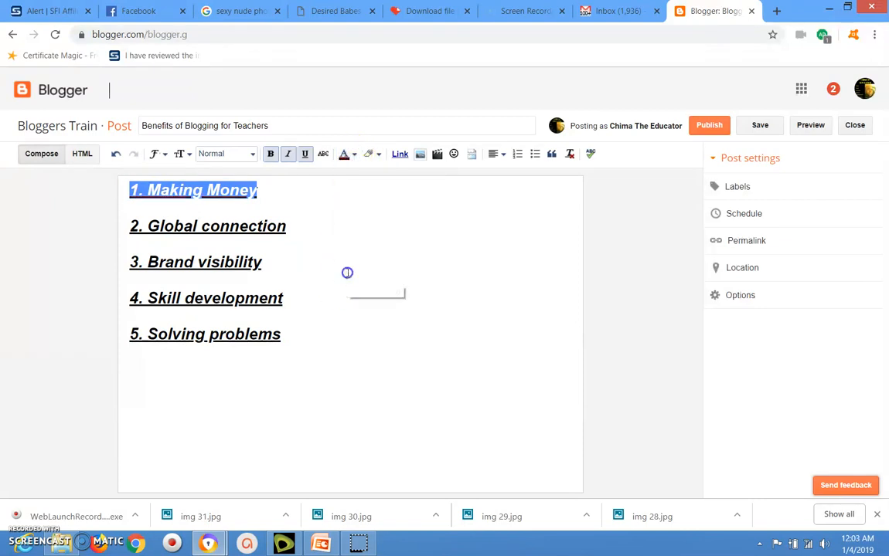
left_click(286, 187)
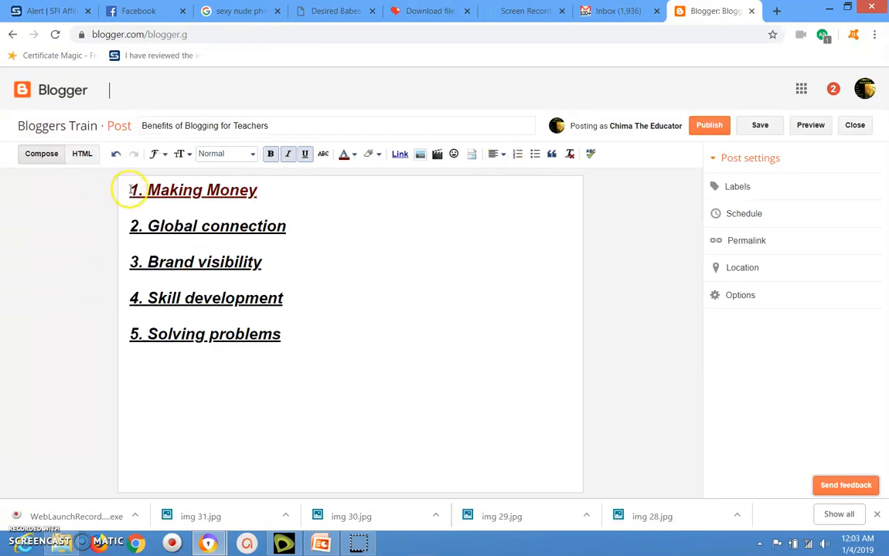
Step: Centre-align all five list items in the post body
left_click_drag(129, 190, 305, 335)
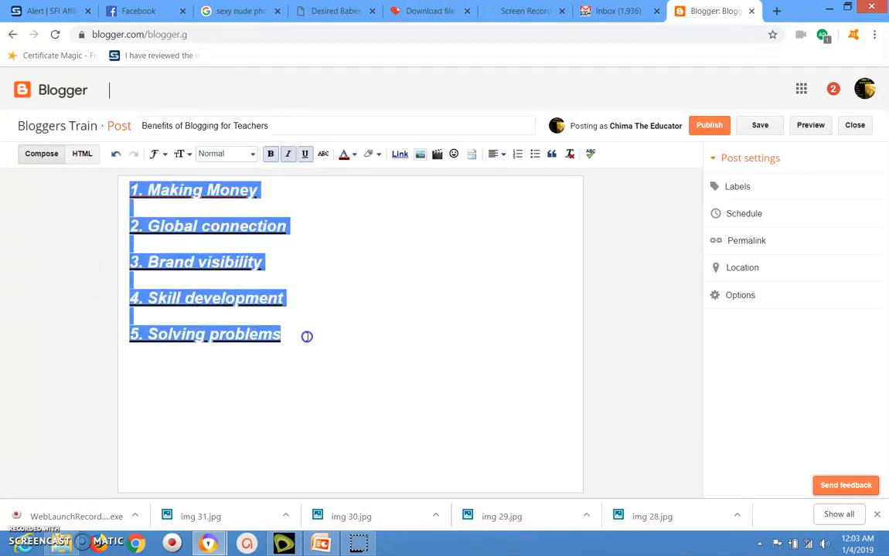
left_click(497, 153)
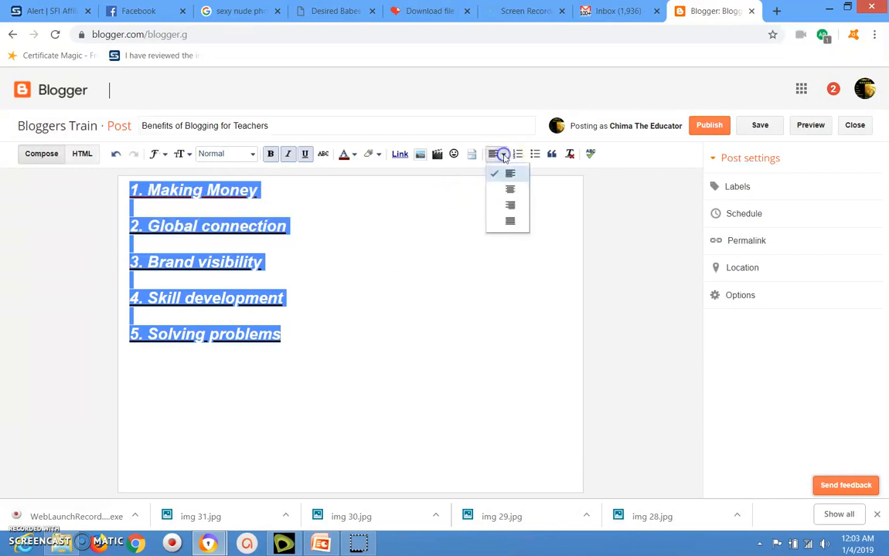
left_click(506, 190)
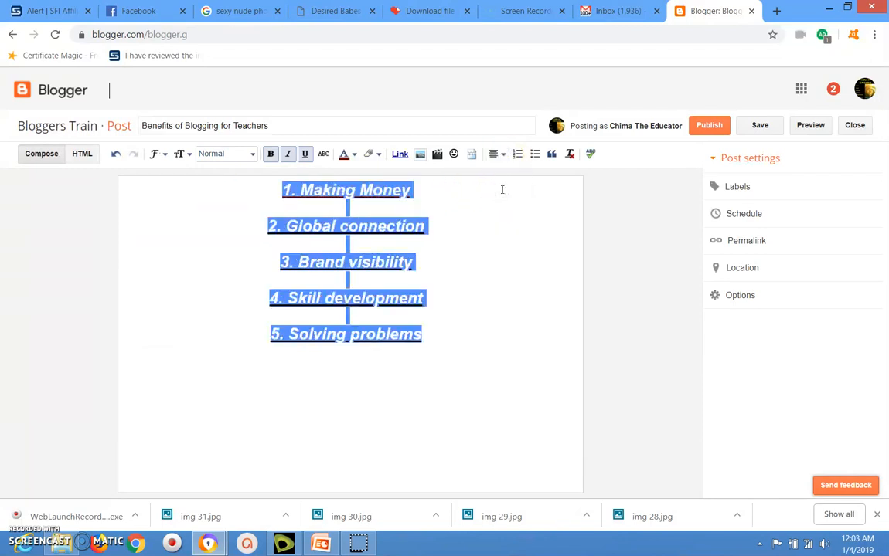
left_click(458, 259)
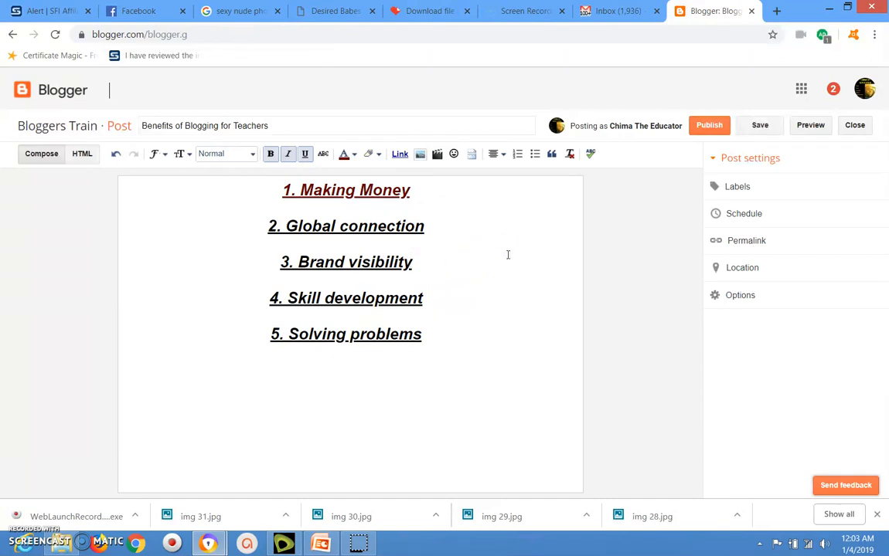
Step: Assign the labels "blogging, teachers" to the post
left_click(749, 186)
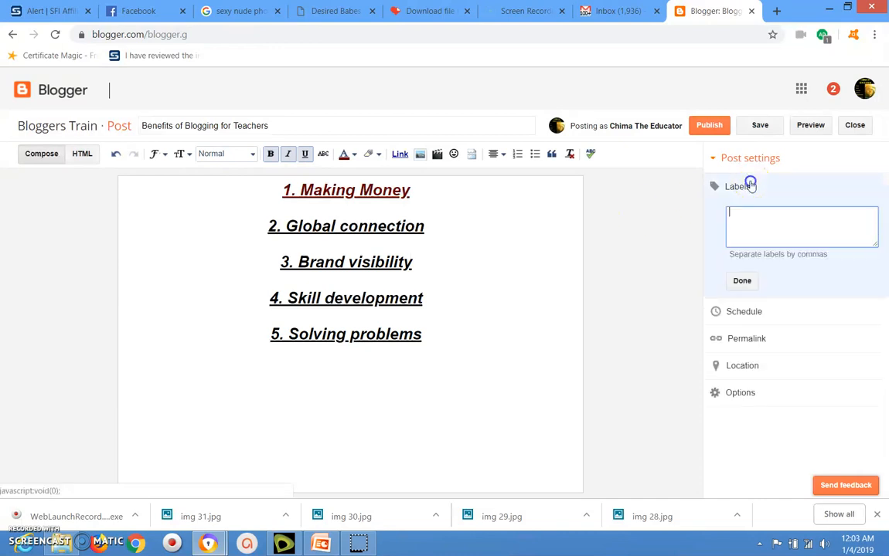
left_click(751, 218)
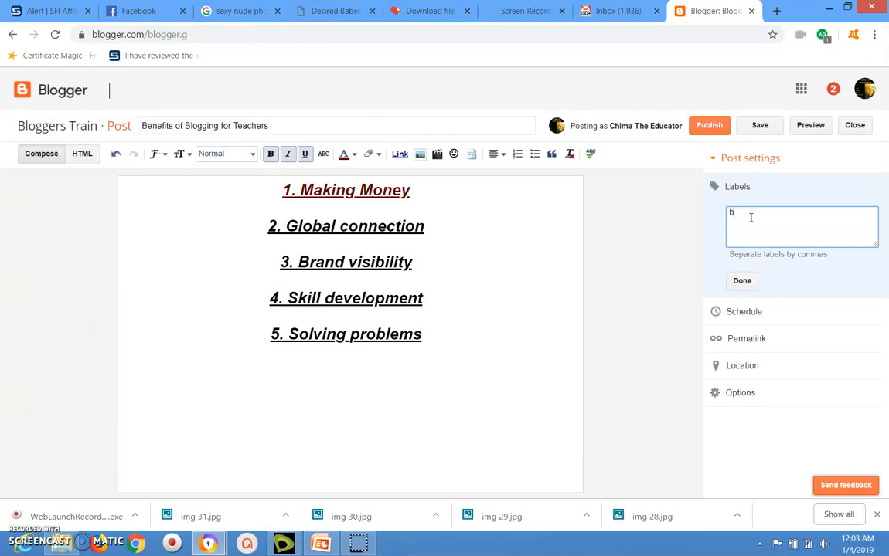
type("blogging, teac")
type("hers")
left_click(740, 282)
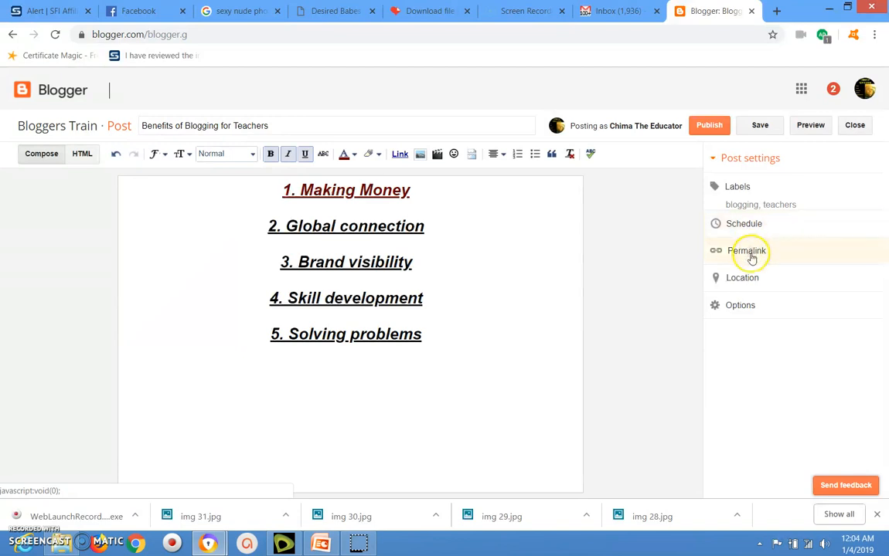
Step: Set the post to use the custom permalink benefits-of-blogging-for-teachers
left_click(750, 255)
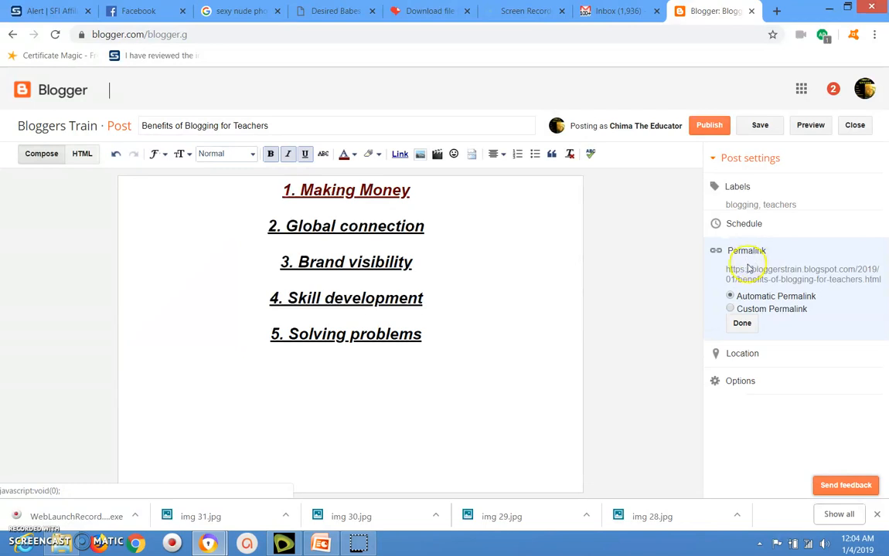
left_click(730, 310)
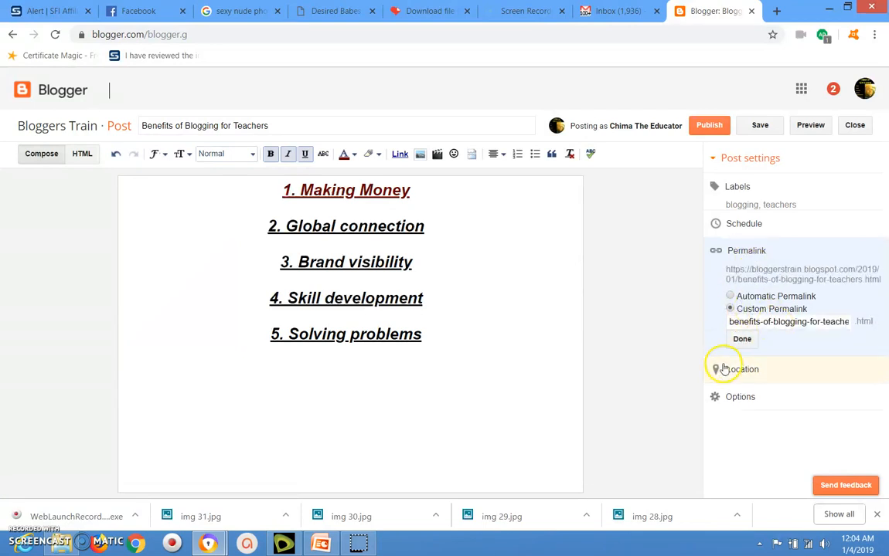
left_click(741, 340)
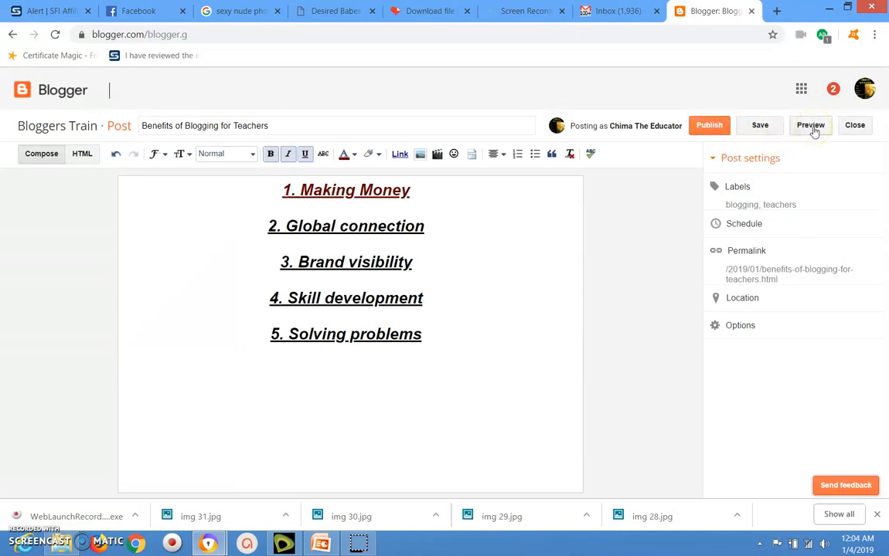
Step: Publish the post and share it publicly on Google+ without a comment
left_click(708, 127)
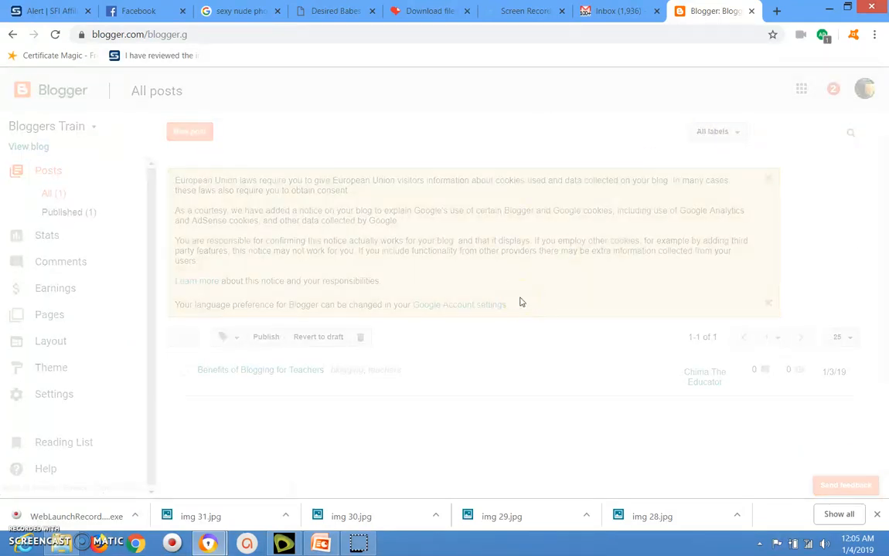
left_click(487, 255)
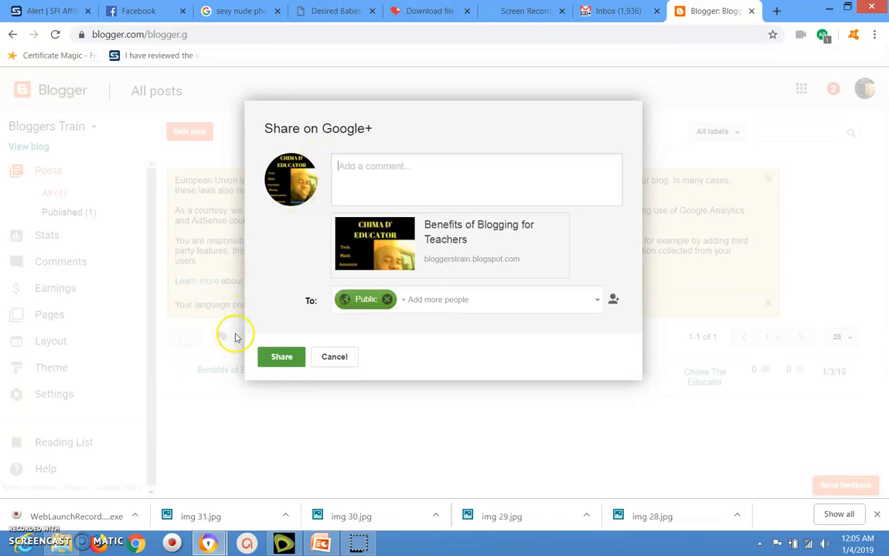
left_click(283, 358)
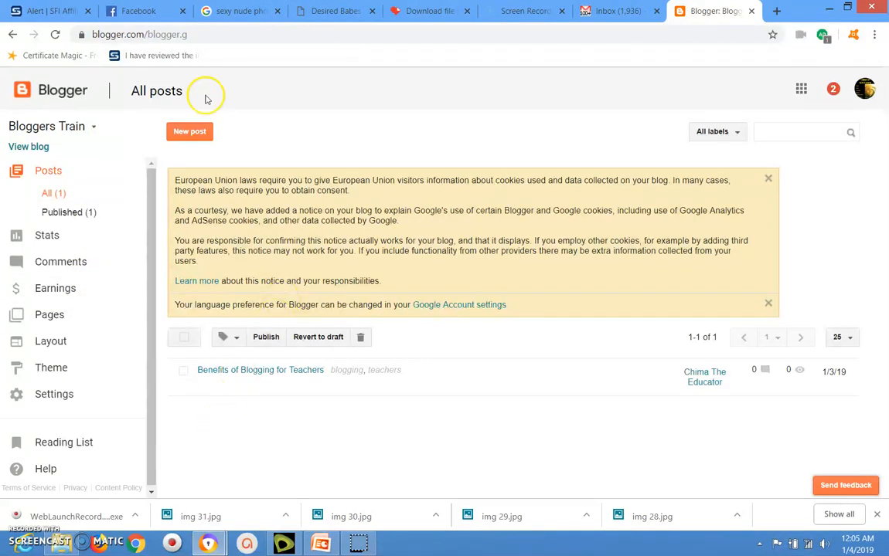
Step: View the published "Benefits of Blogging for Teachers" post from top to bottom on the live blog, and return to the list of all posts
mouse_move(312, 381)
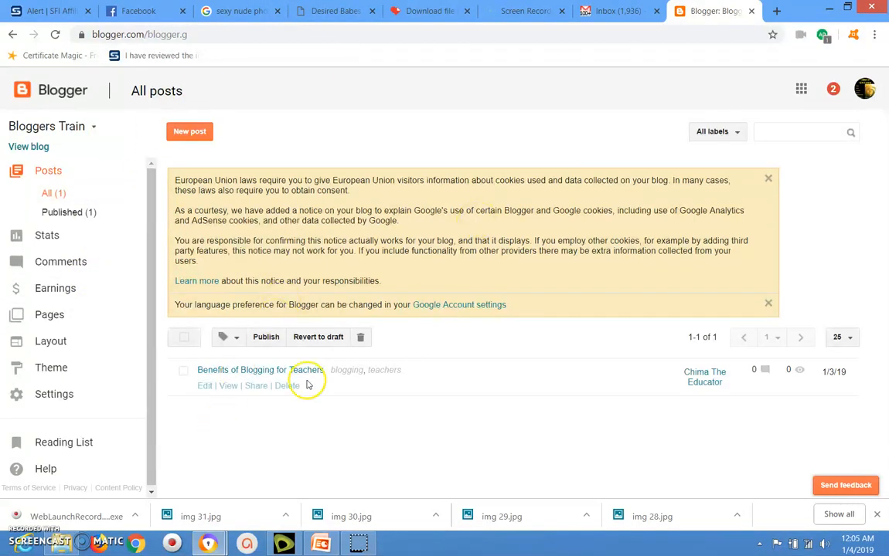
left_click(228, 388)
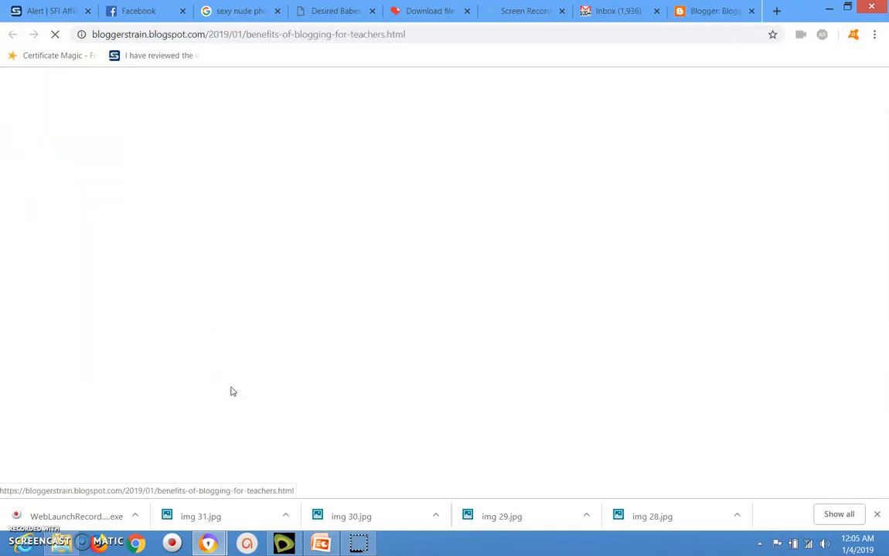
left_click(371, 343)
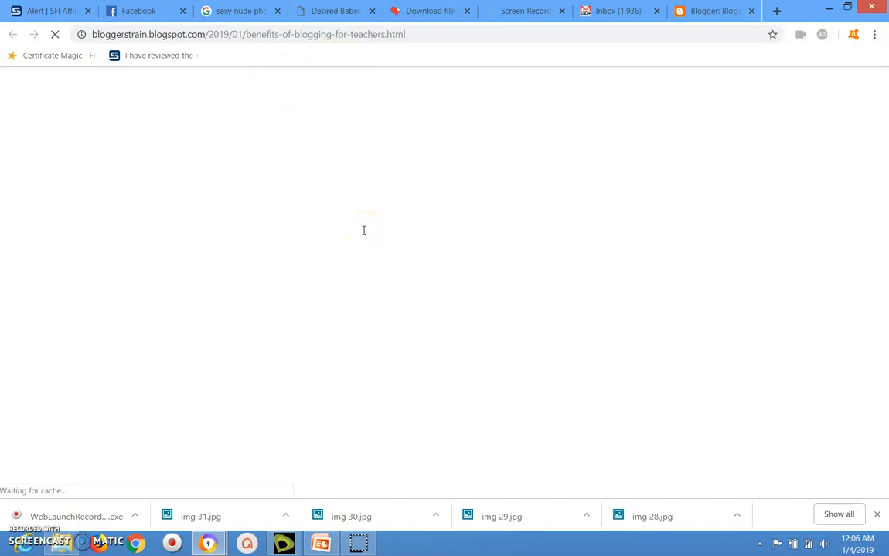
left_click(383, 119)
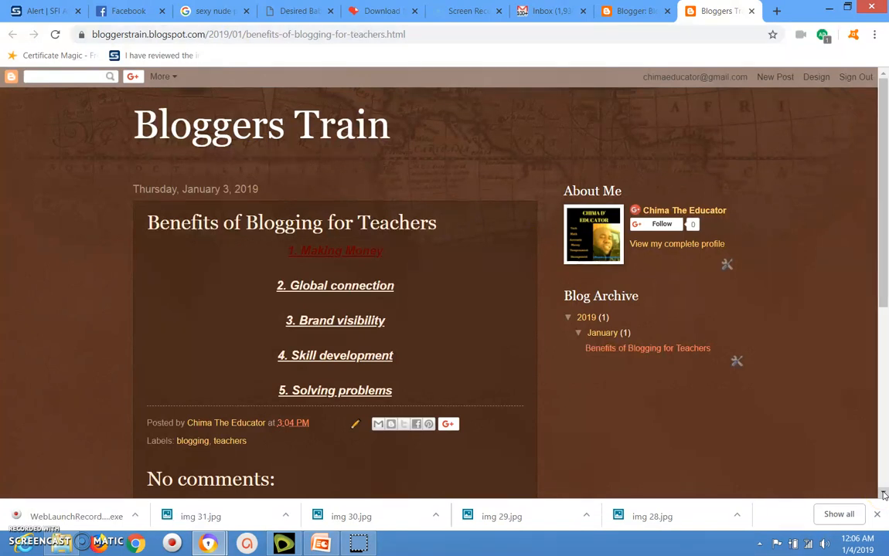
scroll(884, 495, "down", 5)
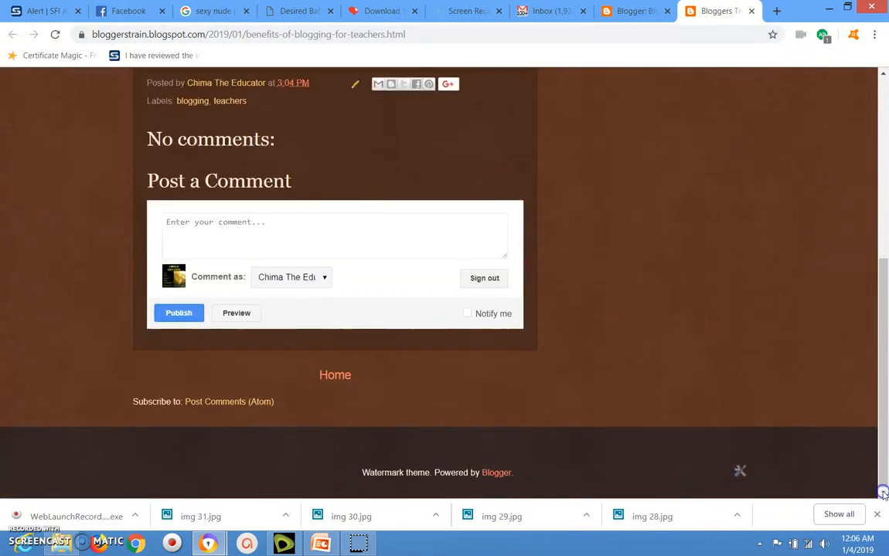
left_click(884, 73)
scroll(885, 73, "up", 5)
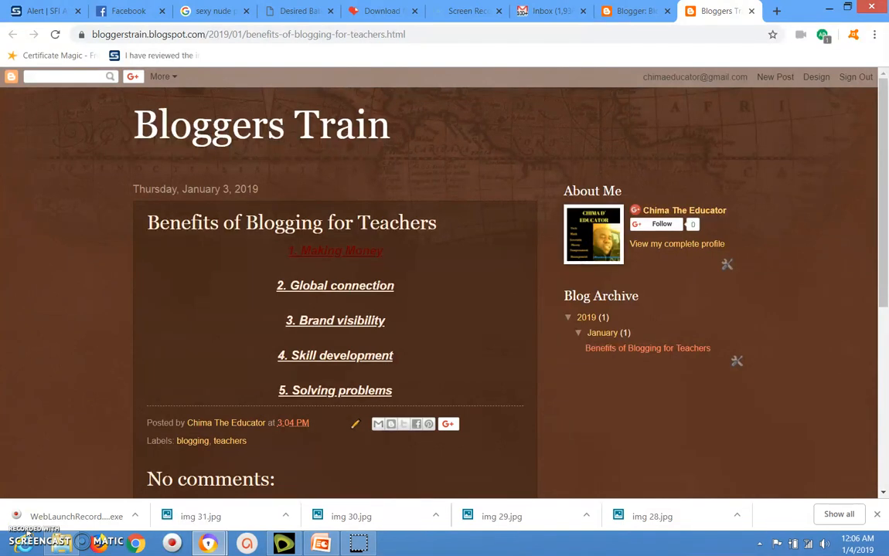
left_click(625, 11)
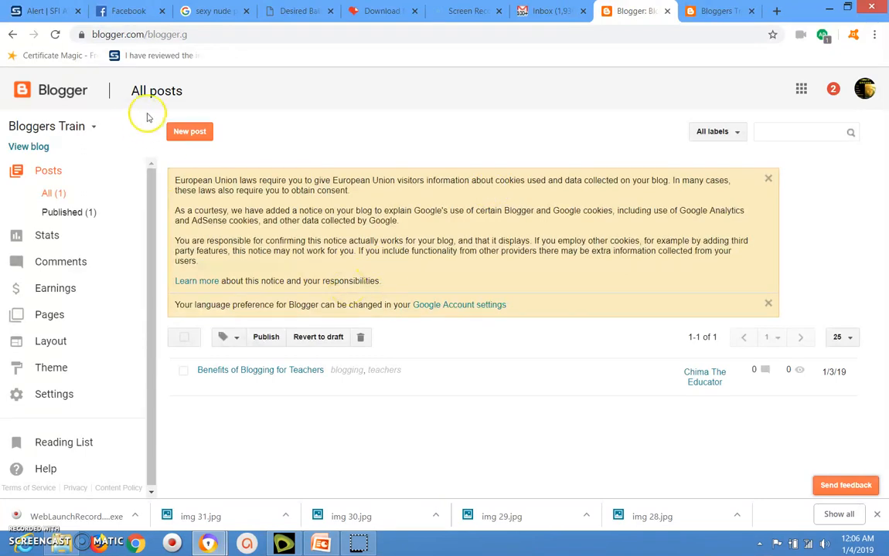